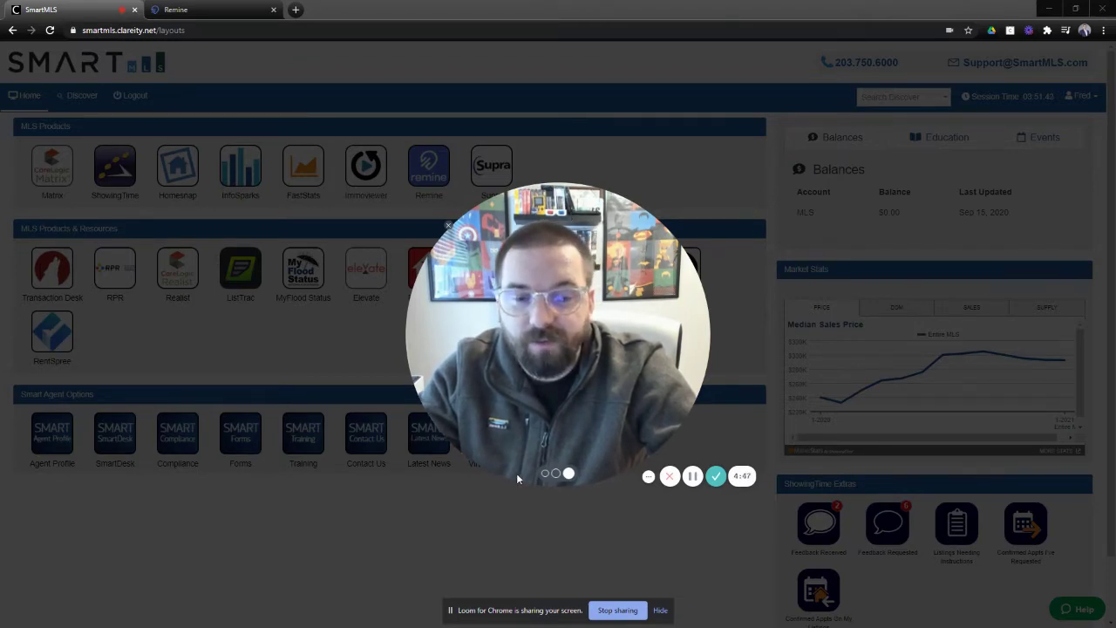
Filter the Remine property search to the Wallingford zip code 06492.
click(546, 473)
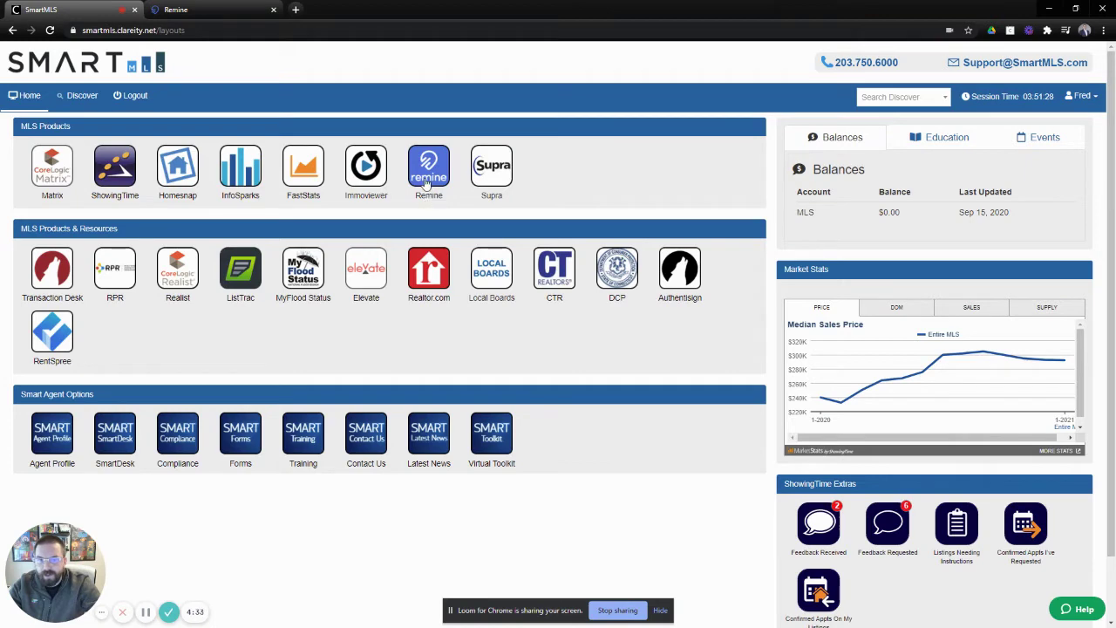
click(232, 10)
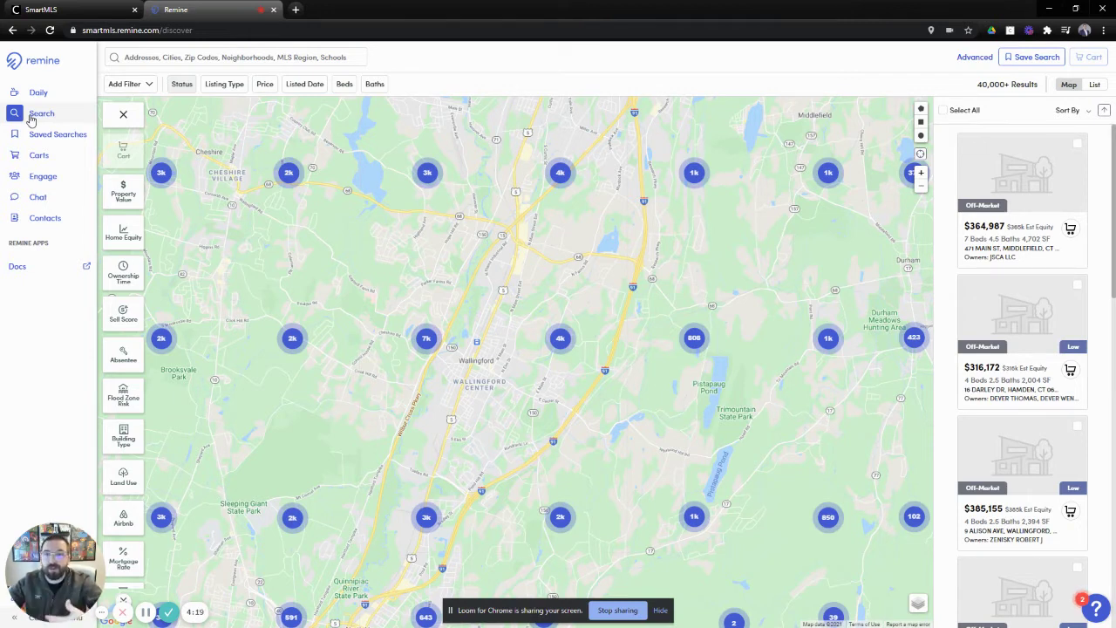
click(179, 57)
text(06492)
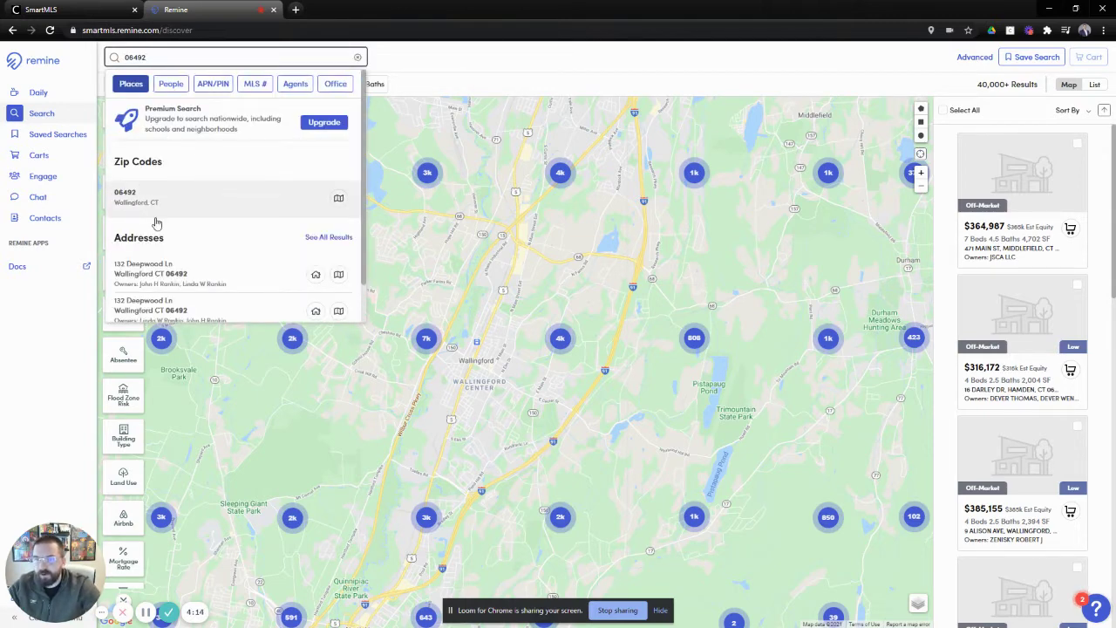
click(155, 215)
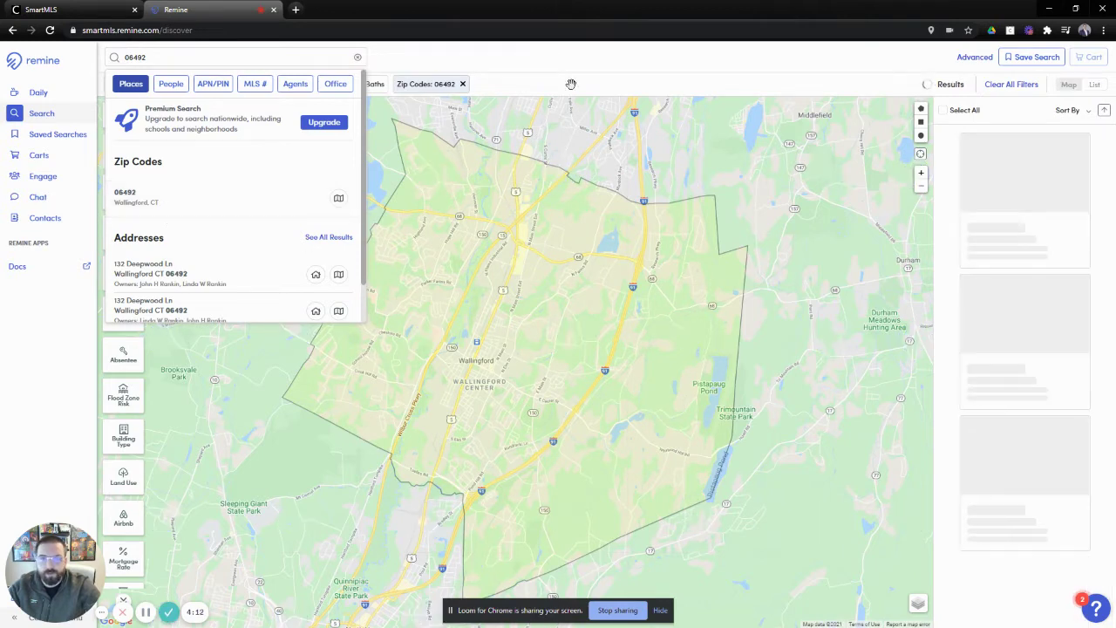
click(515, 55)
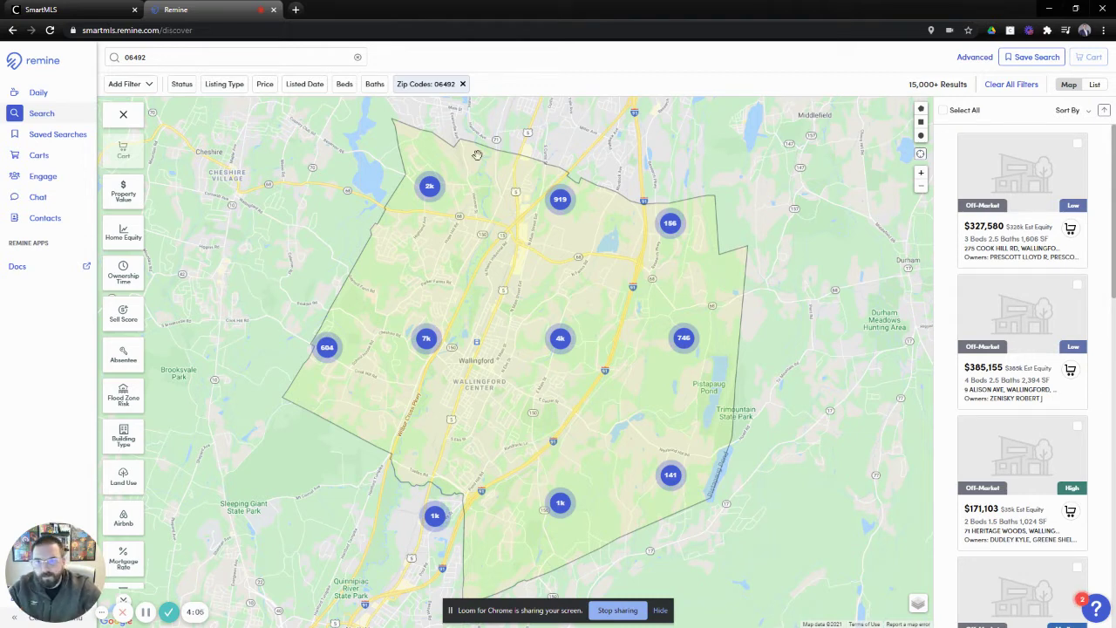
Set the listing status filter to Off-Market, Expired, Canceled and Closed.
click(182, 88)
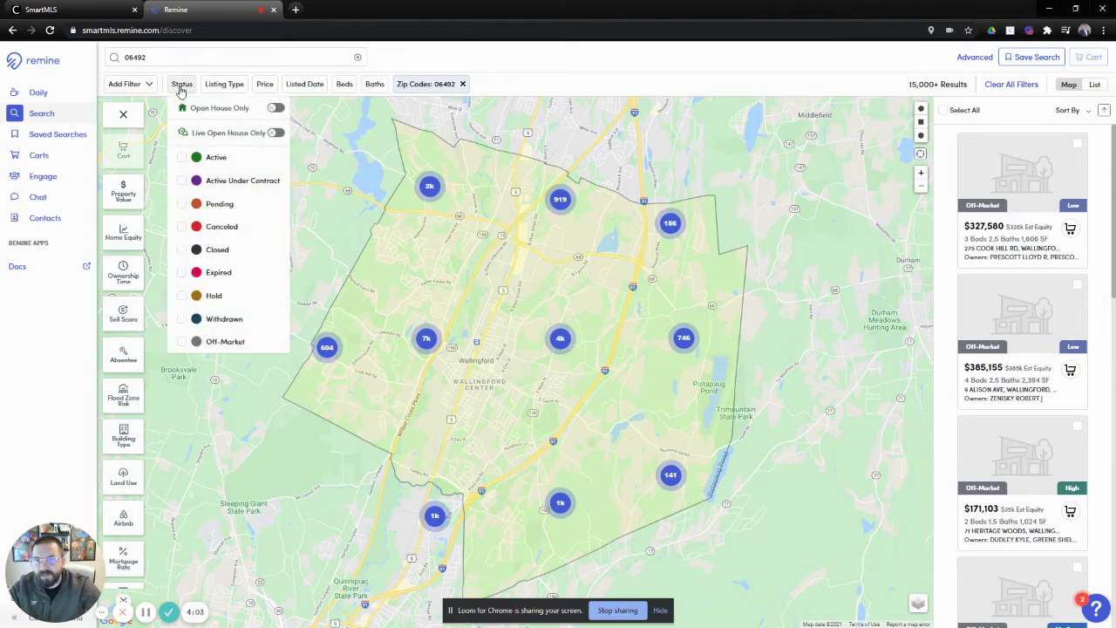
click(181, 341)
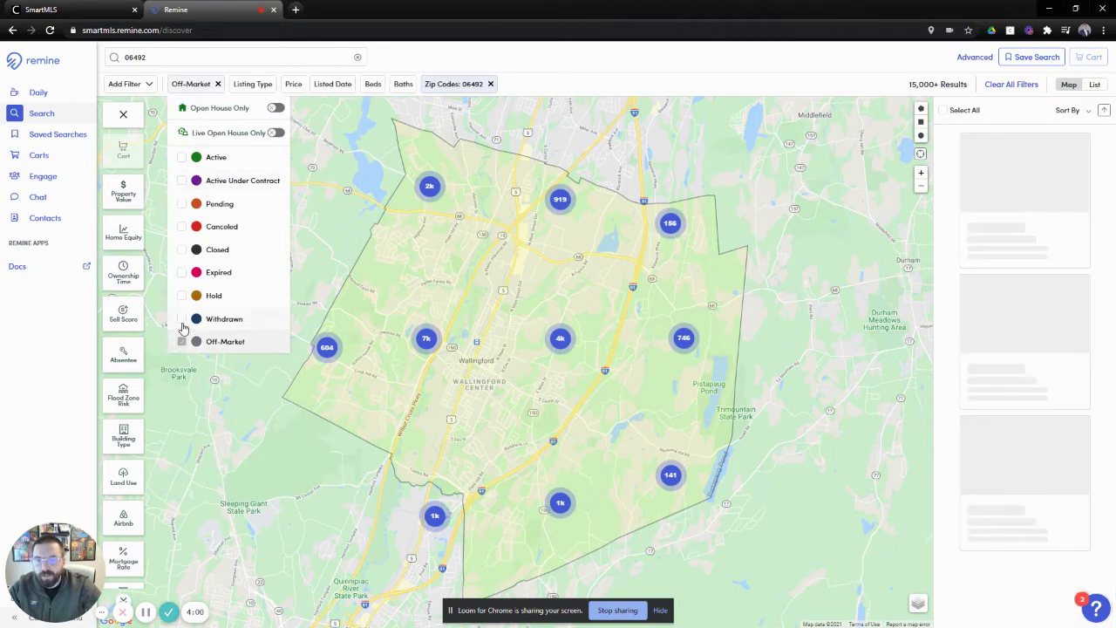
click(181, 272)
click(181, 226)
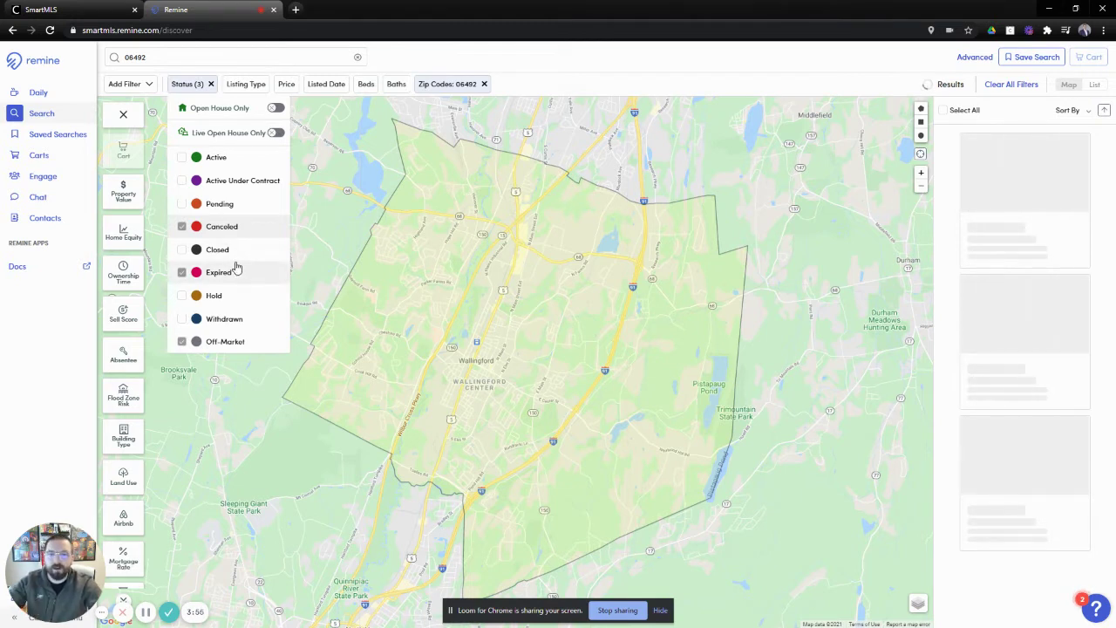
click(183, 249)
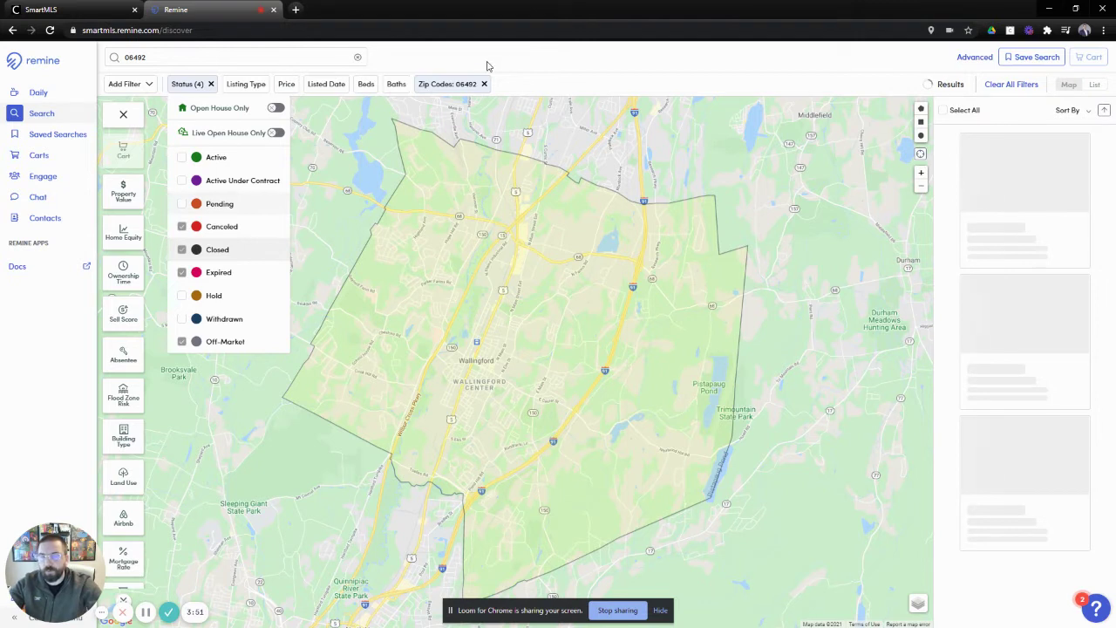
click(546, 72)
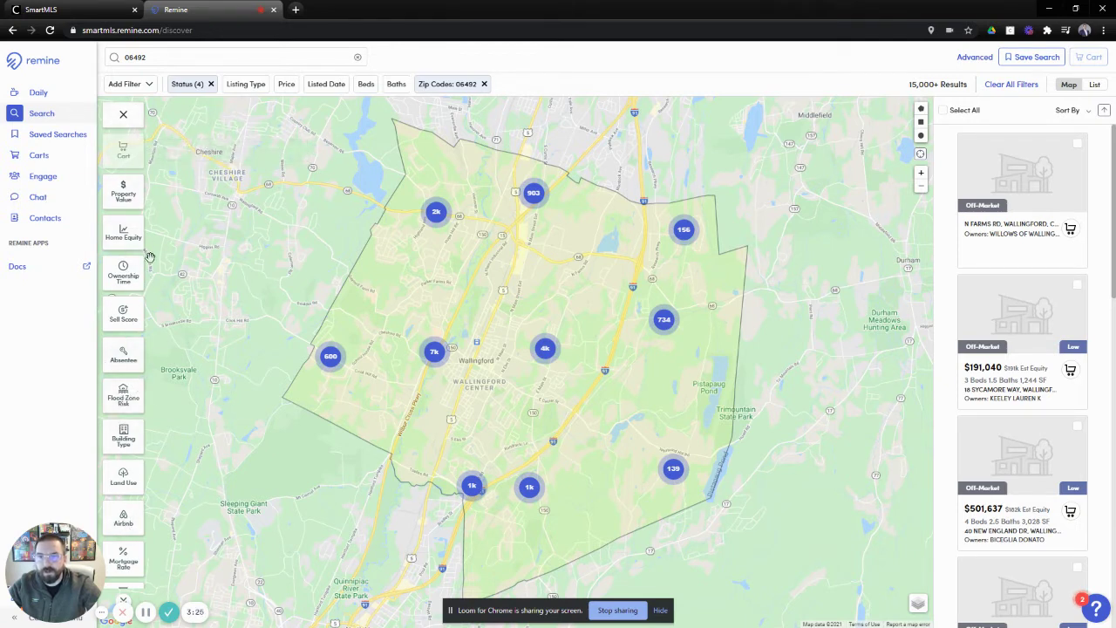
Apply an Ownership Time filter for 5-10, 10-15, 15-20 and 20+ years.
click(130, 195)
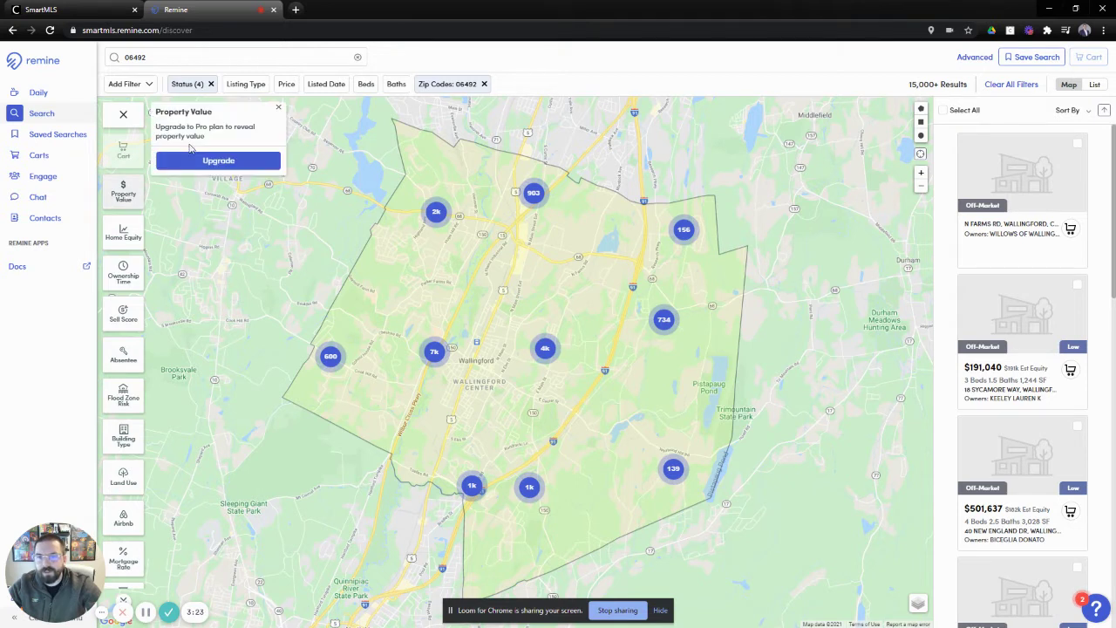
click(126, 237)
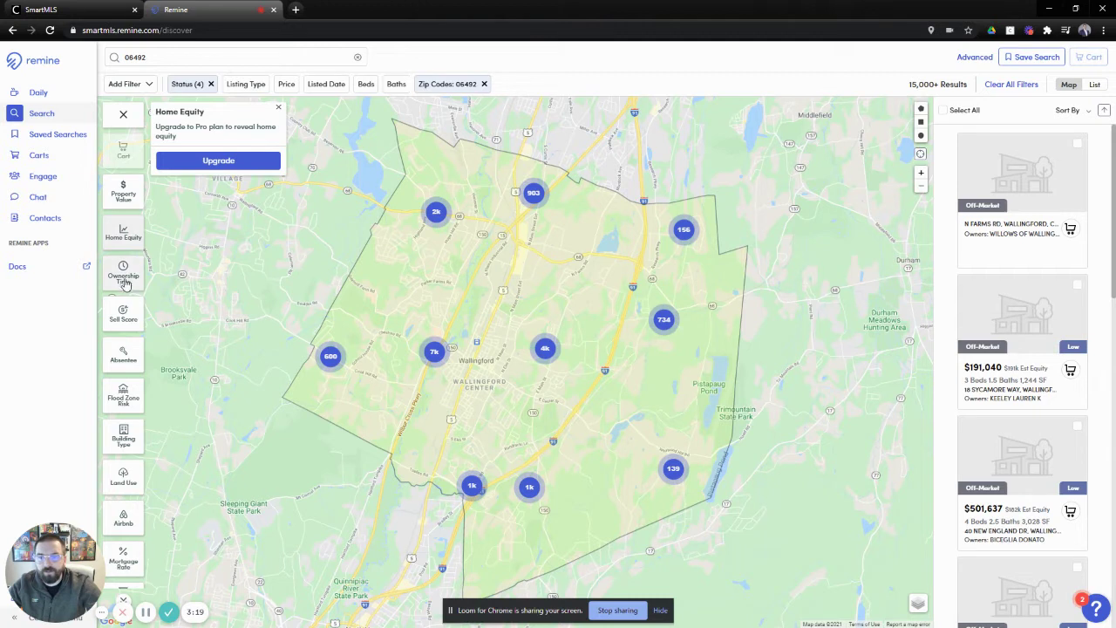
click(124, 277)
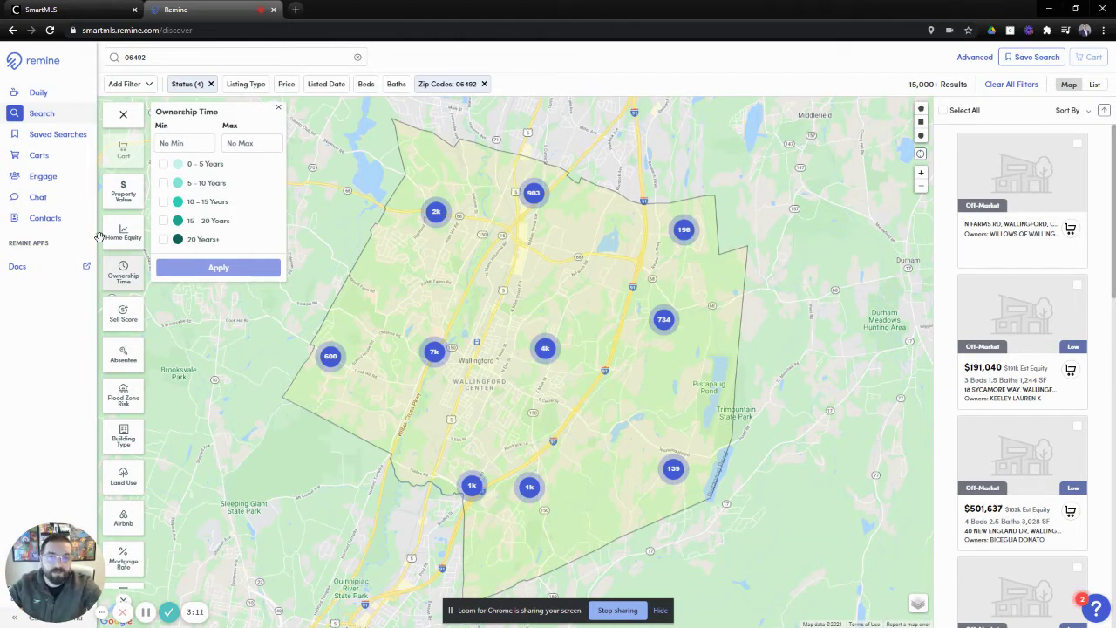
click(163, 183)
click(163, 201)
click(163, 221)
click(163, 239)
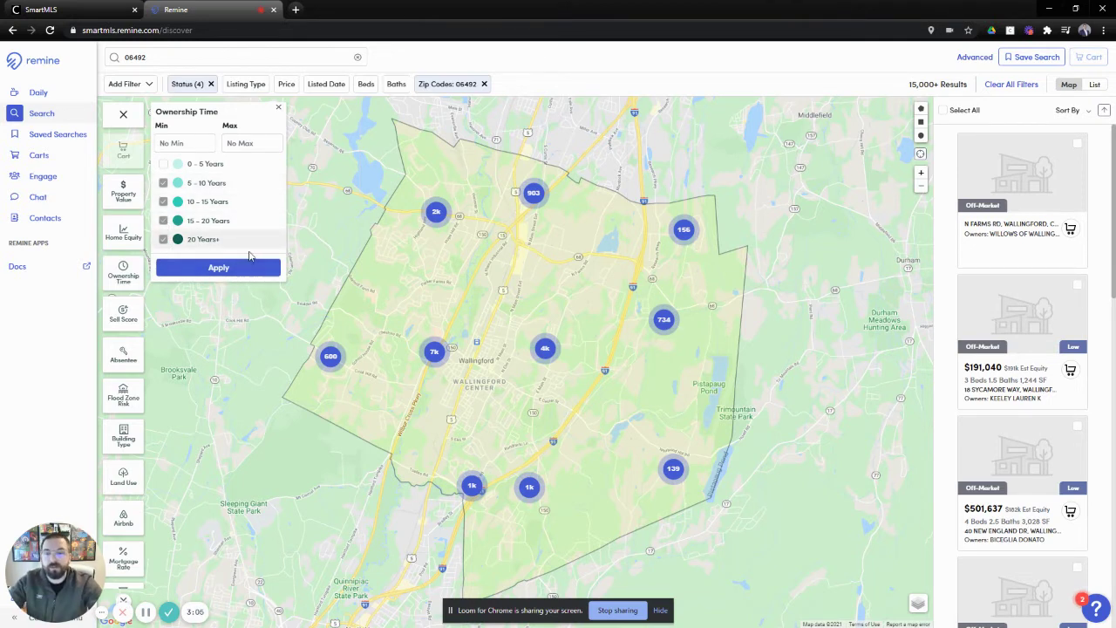
click(232, 271)
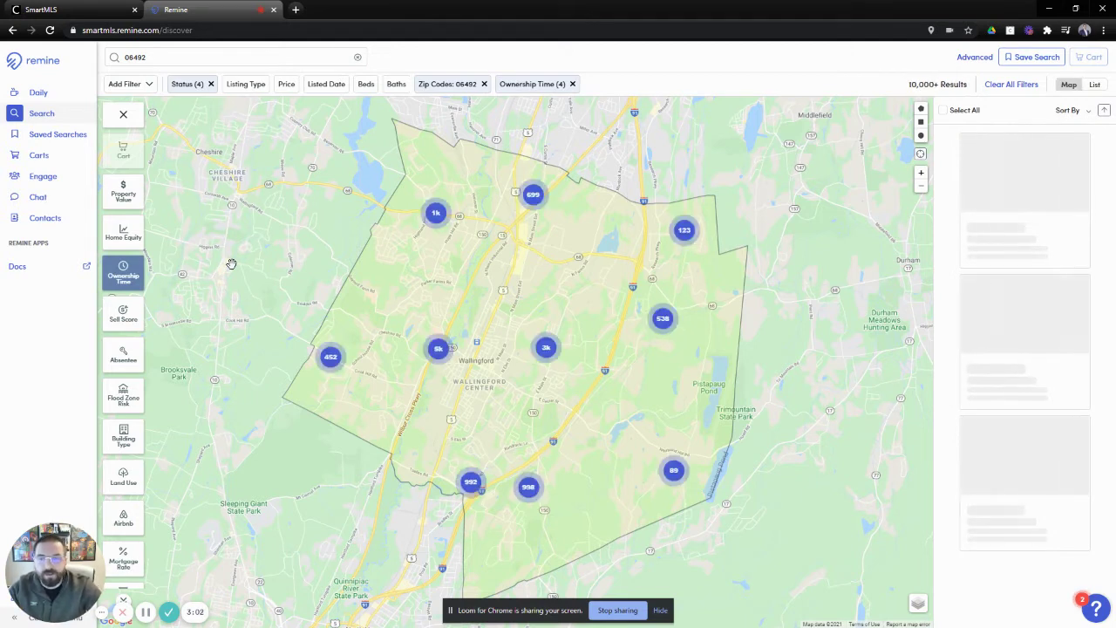
Apply a High-only Sell Score filter, leaving 111 Wallingford properties.
click(125, 323)
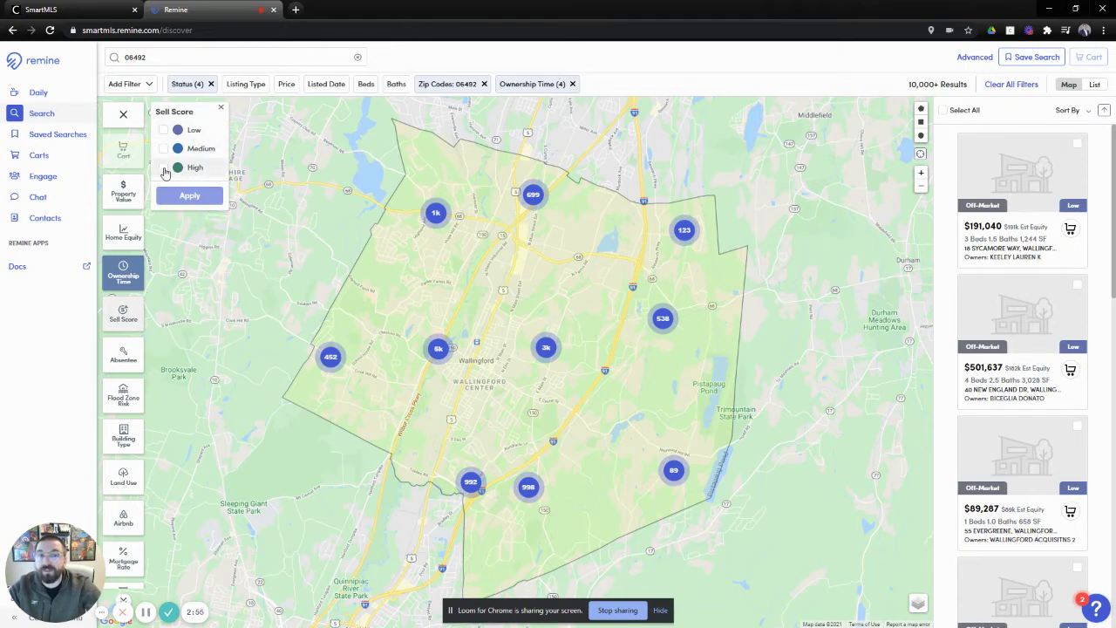
click(164, 168)
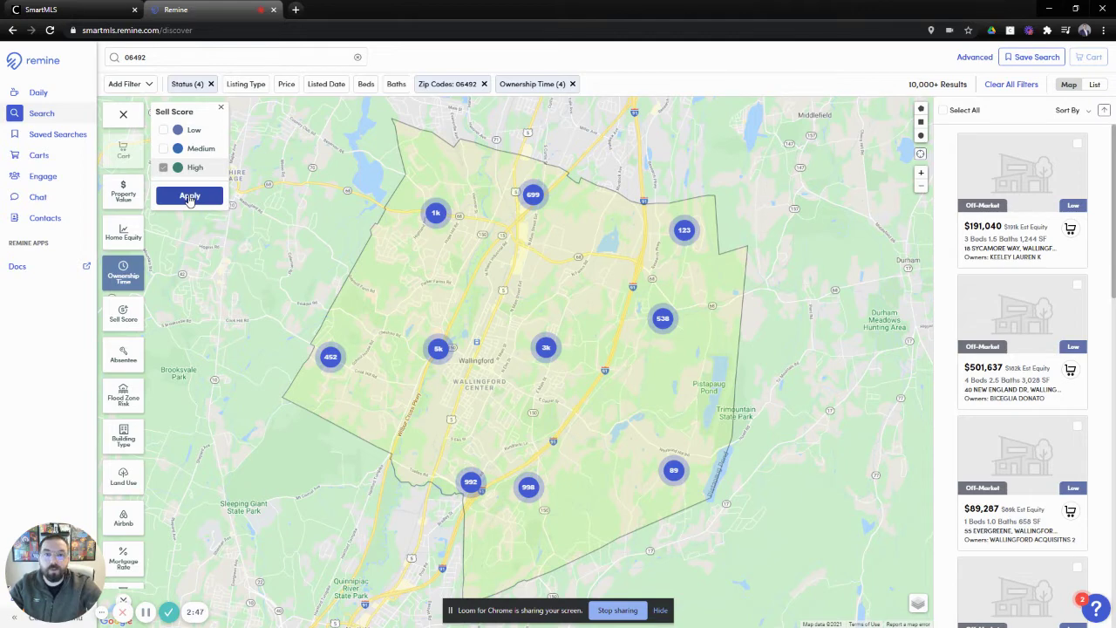
click(189, 197)
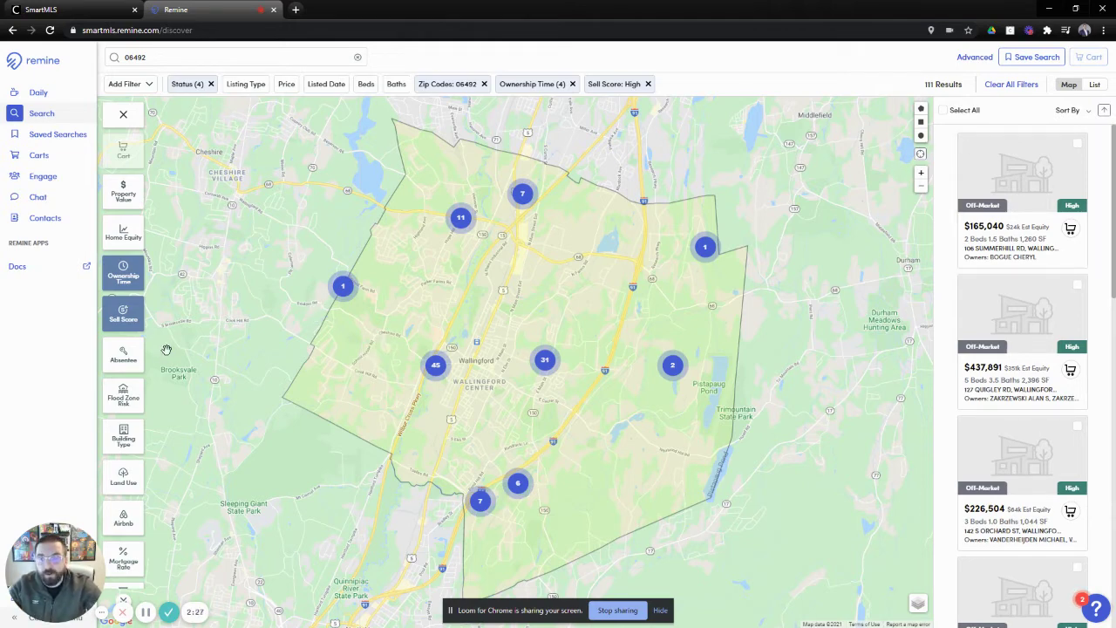
click(123, 363)
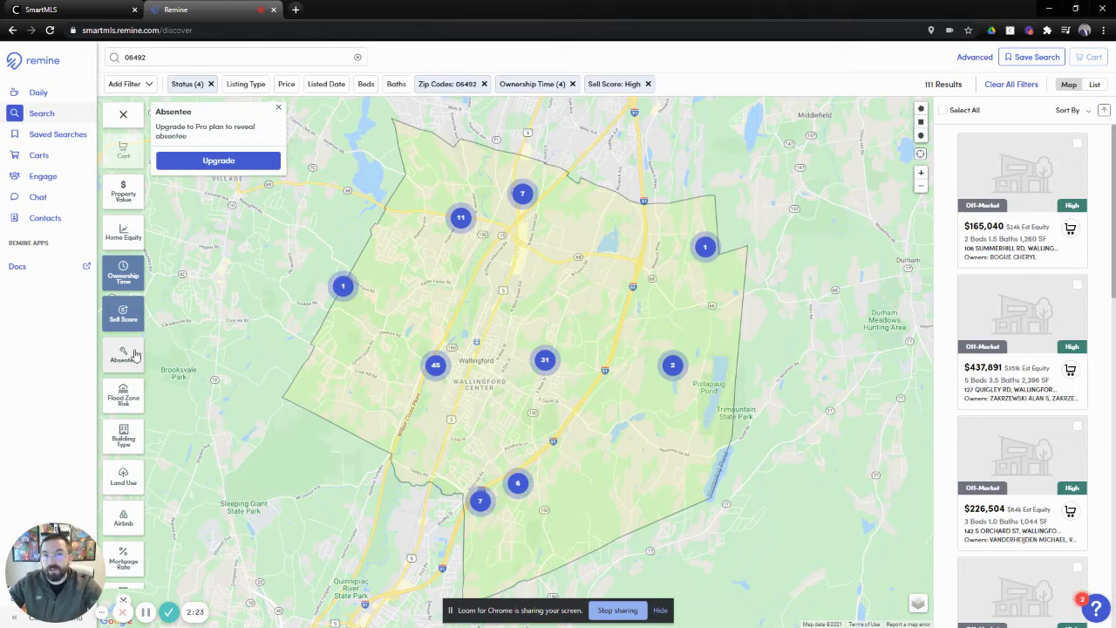
Apply a Single-Family Building Type filter, cutting results to 66 properties.
scroll(137, 407, down, 1)
click(123, 397)
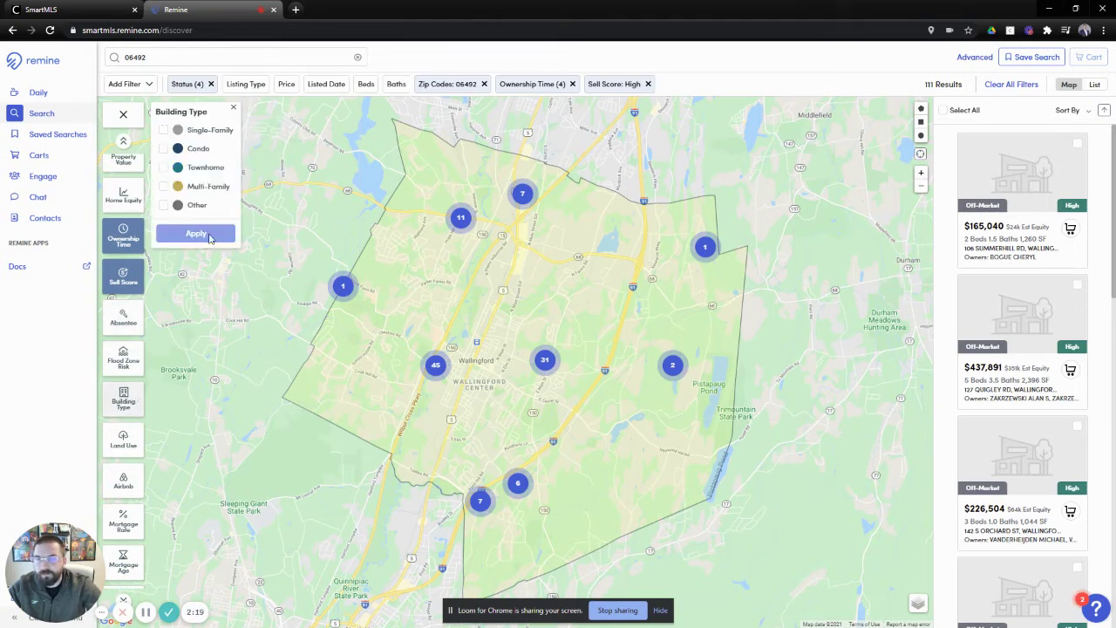
click(164, 130)
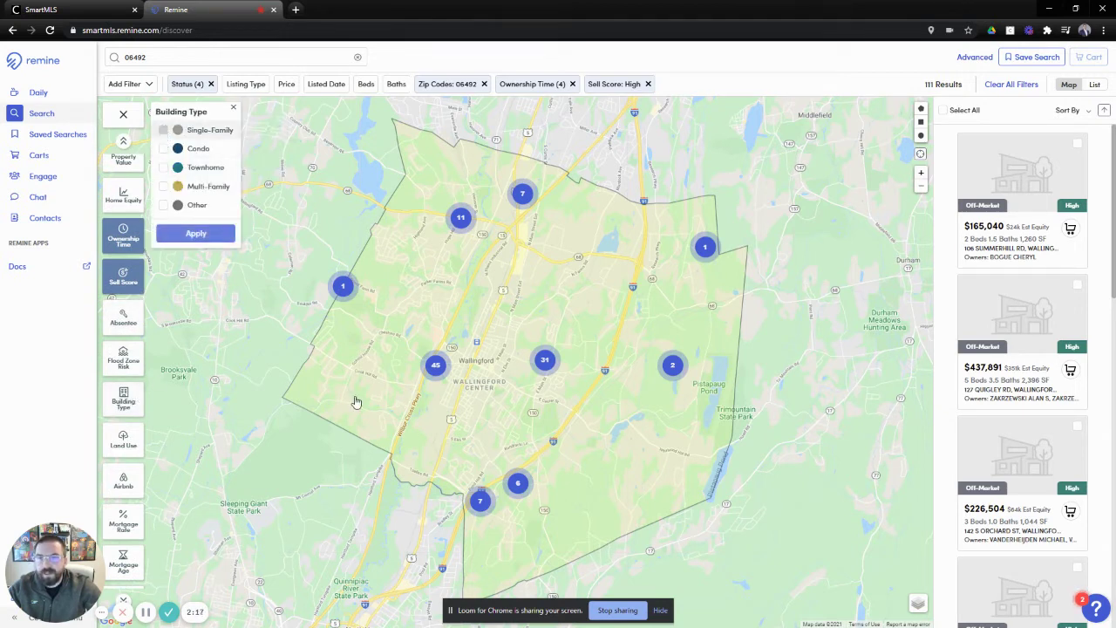
click(194, 236)
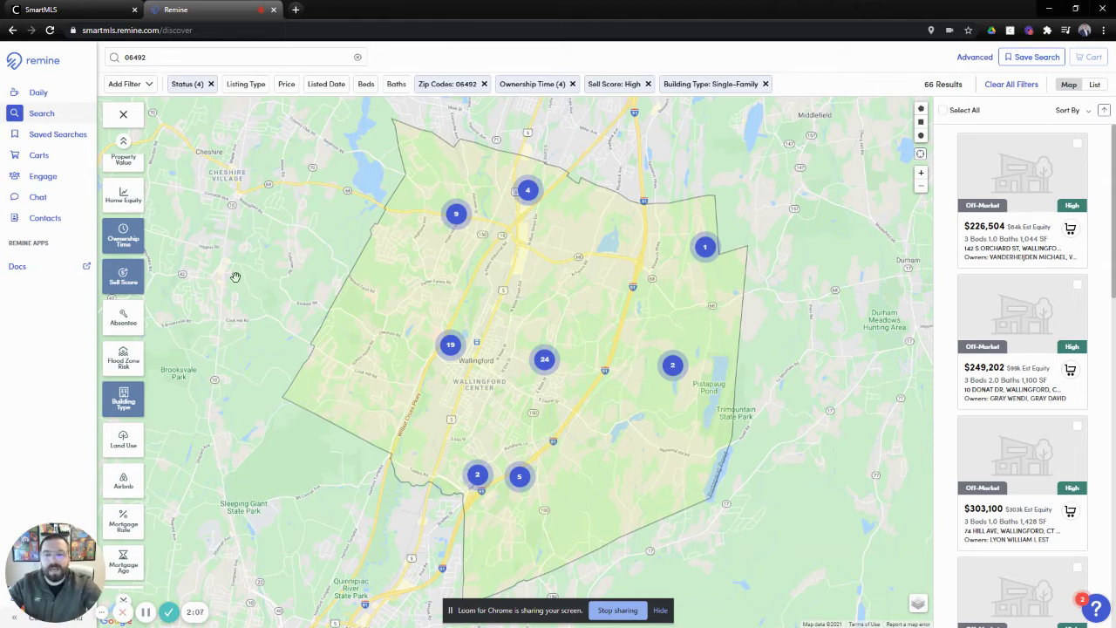
scroll(123, 368, down, 2)
scroll(121, 373, up, 1)
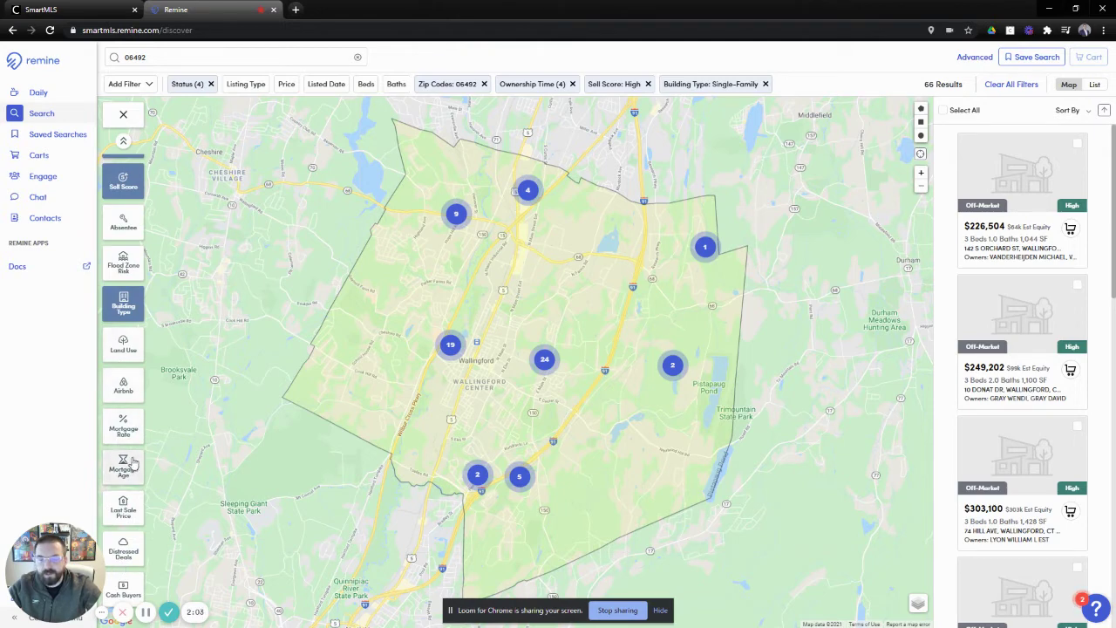
Select all 66 results and add them to a new cart 'New Wallingford Search'.
click(943, 110)
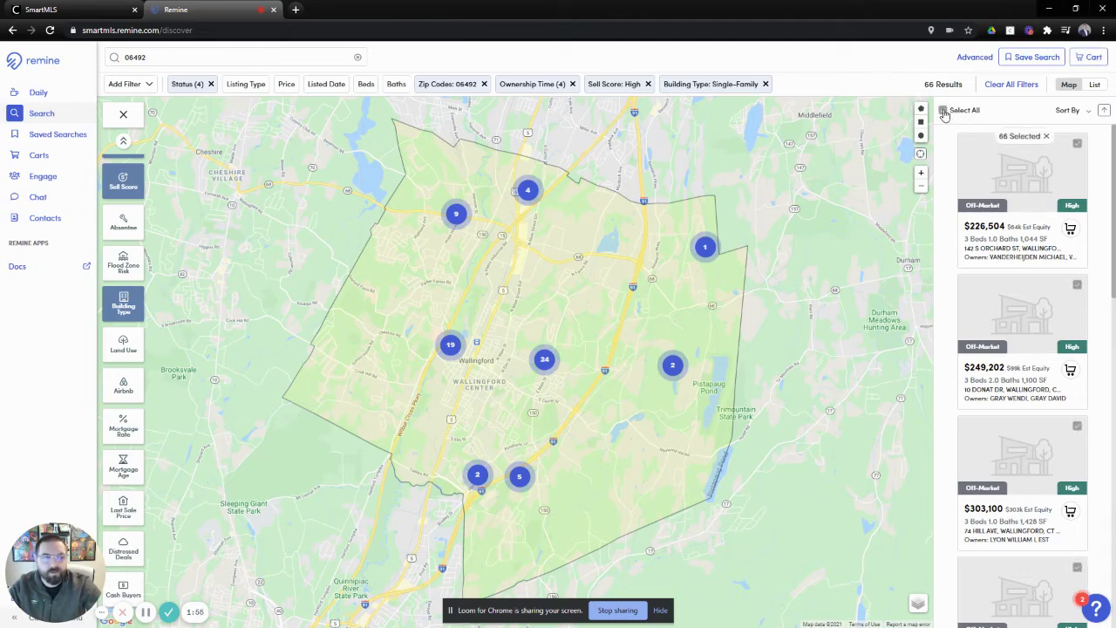
click(1094, 58)
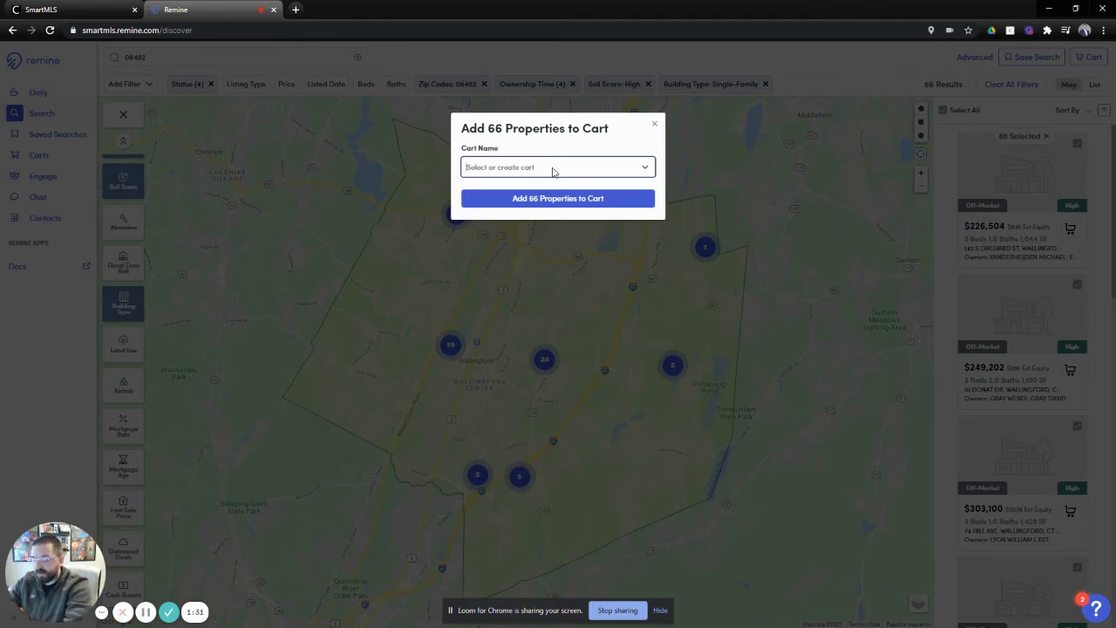
text(New Wallingford Search)
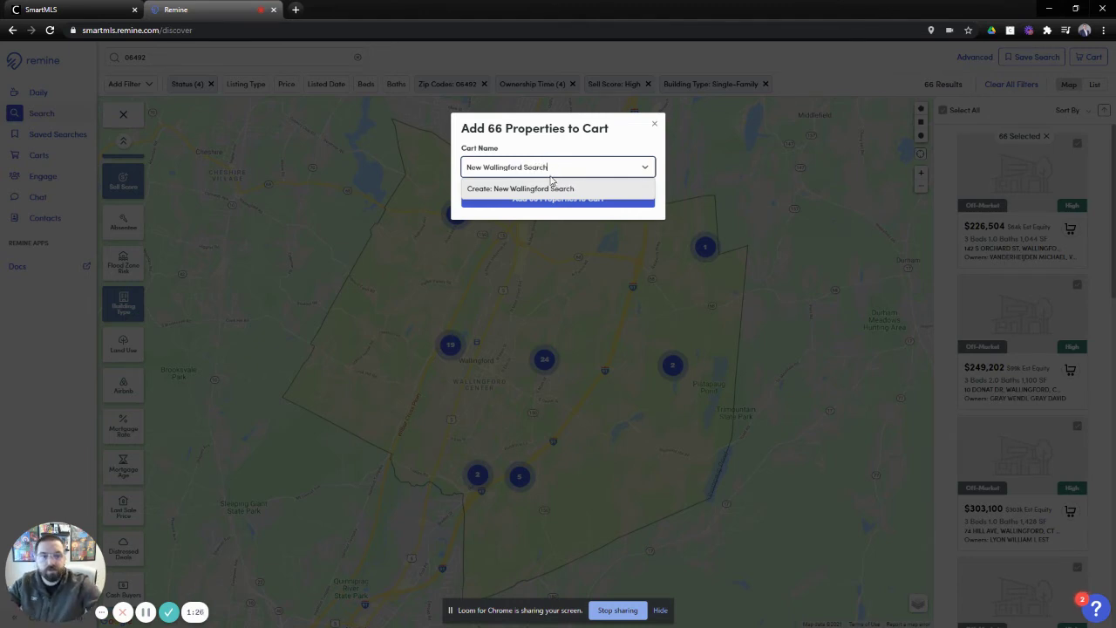
click(551, 182)
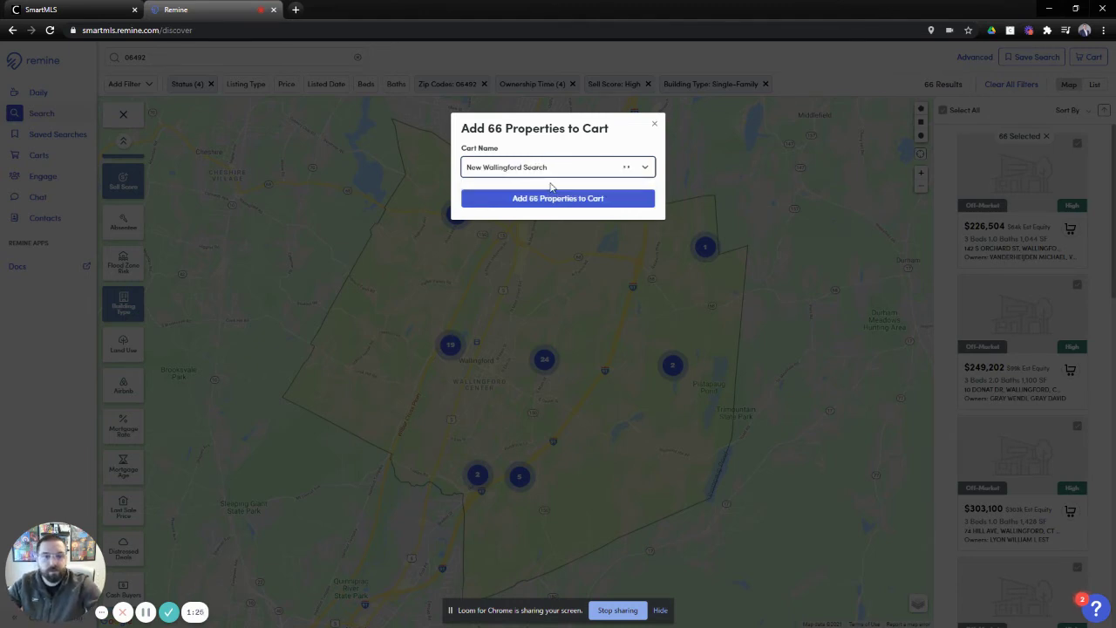
click(563, 201)
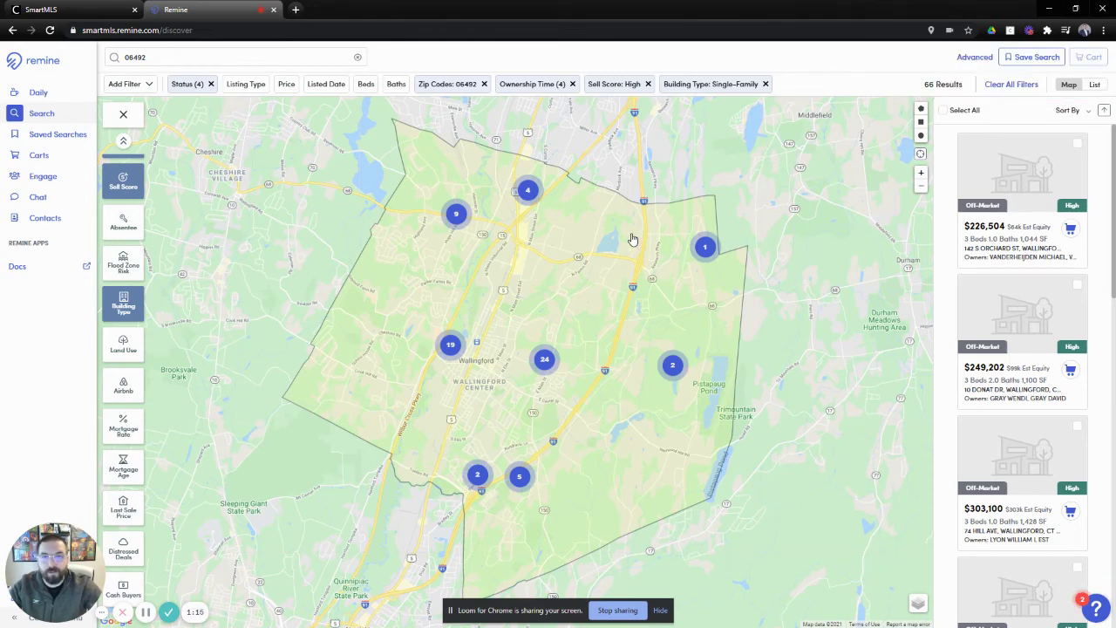
Open the New Wallingford Search cart and select every property in it.
click(41, 155)
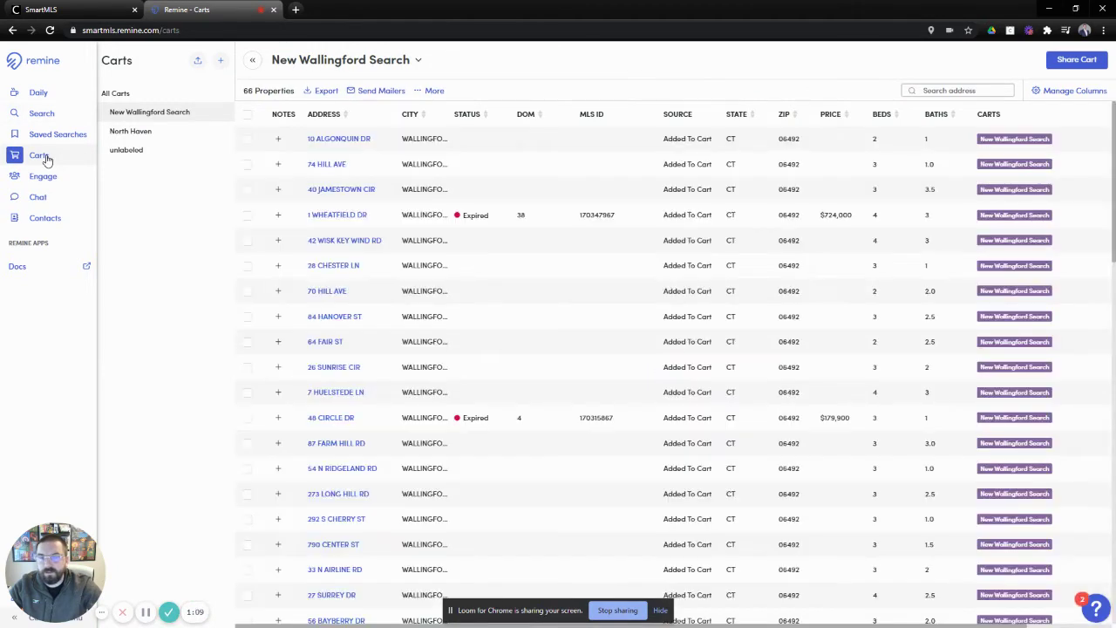
click(171, 116)
click(251, 118)
click(250, 116)
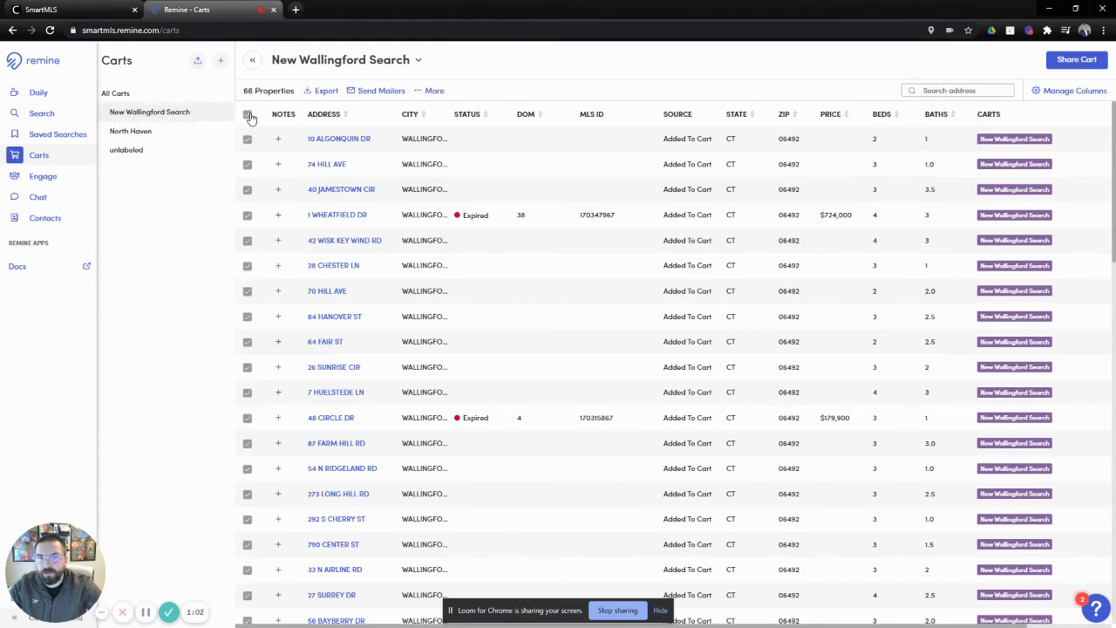
Set up the CSV export named Wallingford with all columns included.
click(324, 92)
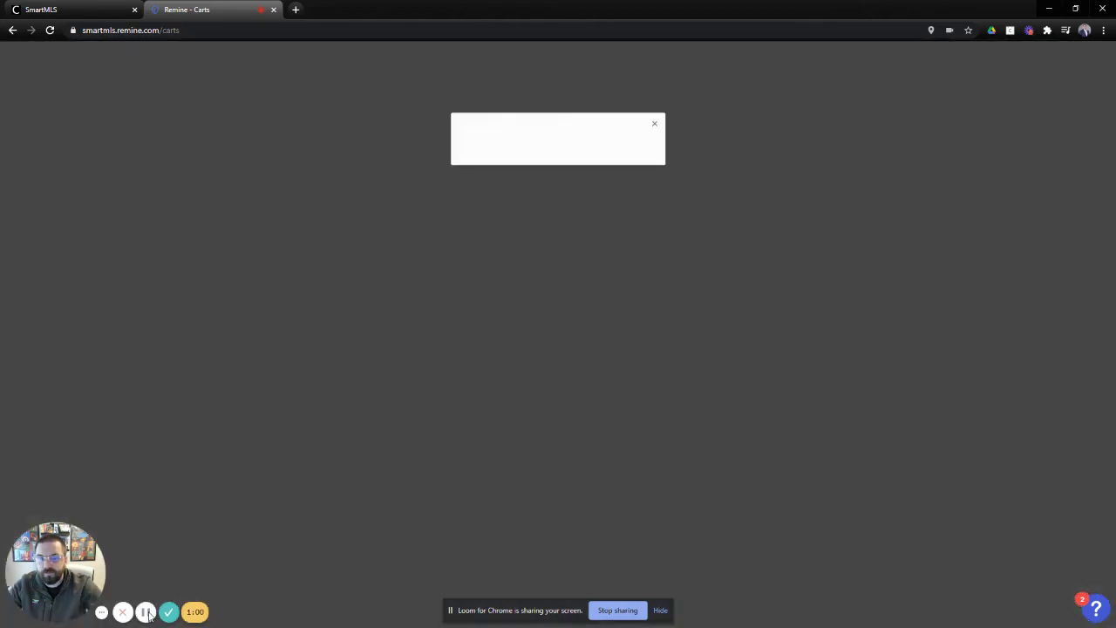
click(522, 164)
text(Wallingford)
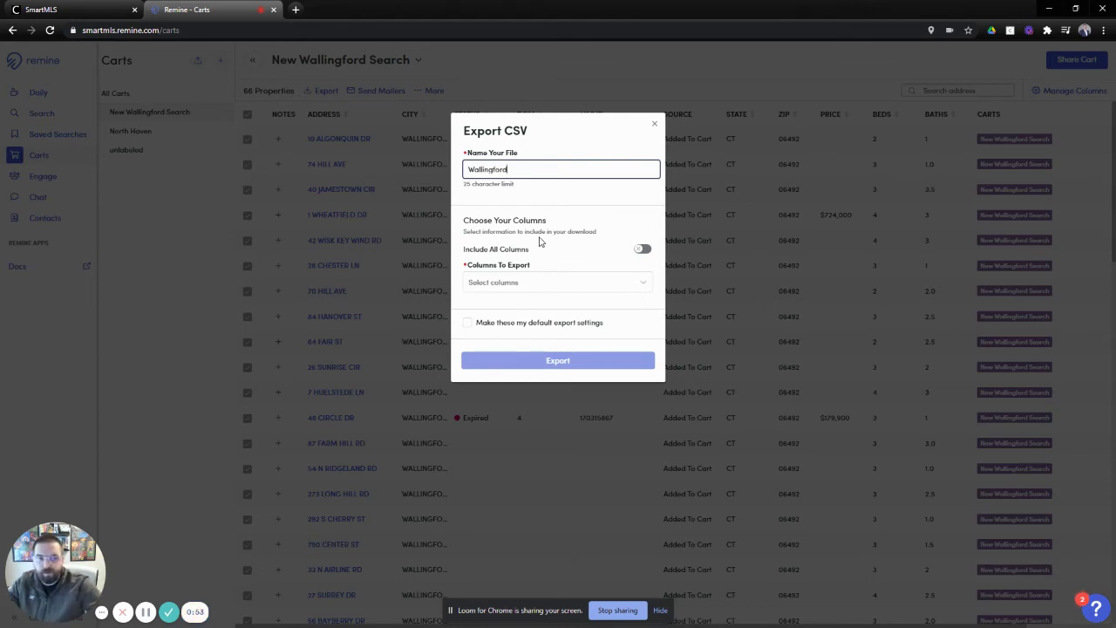
click(645, 253)
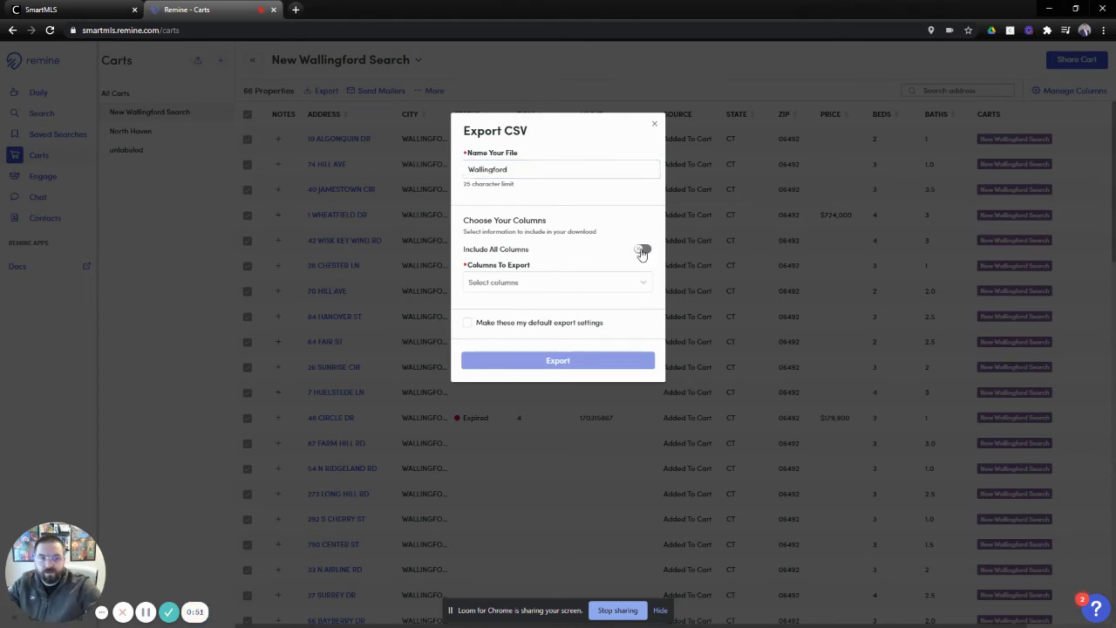
click(643, 252)
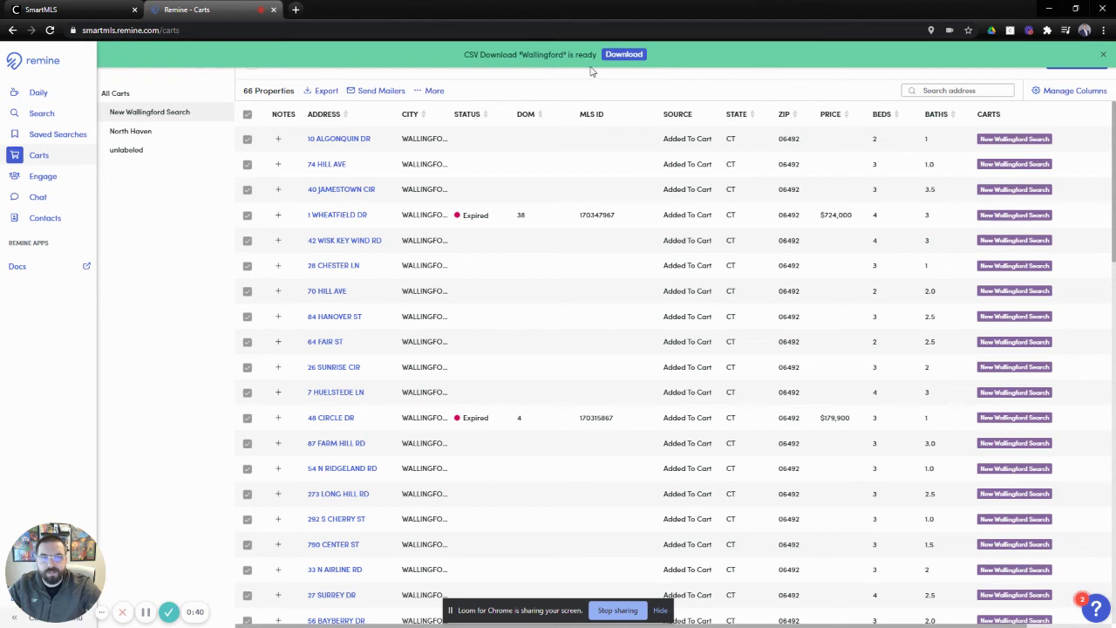
Save Wallingford.csv into the Downloads folder and open the downloaded file.
click(622, 56)
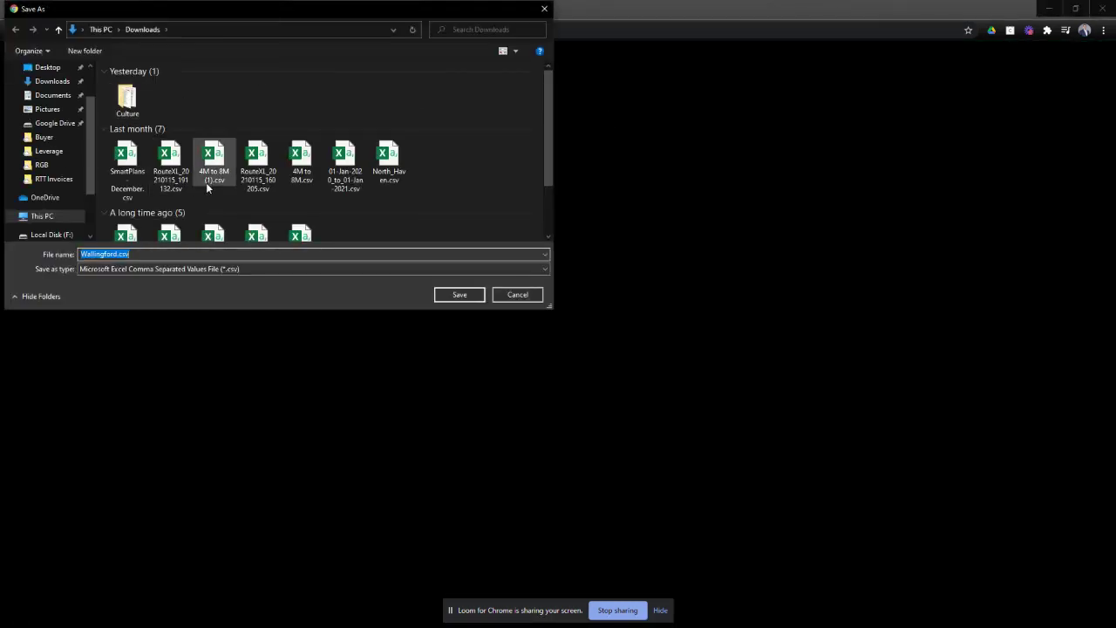
click(456, 295)
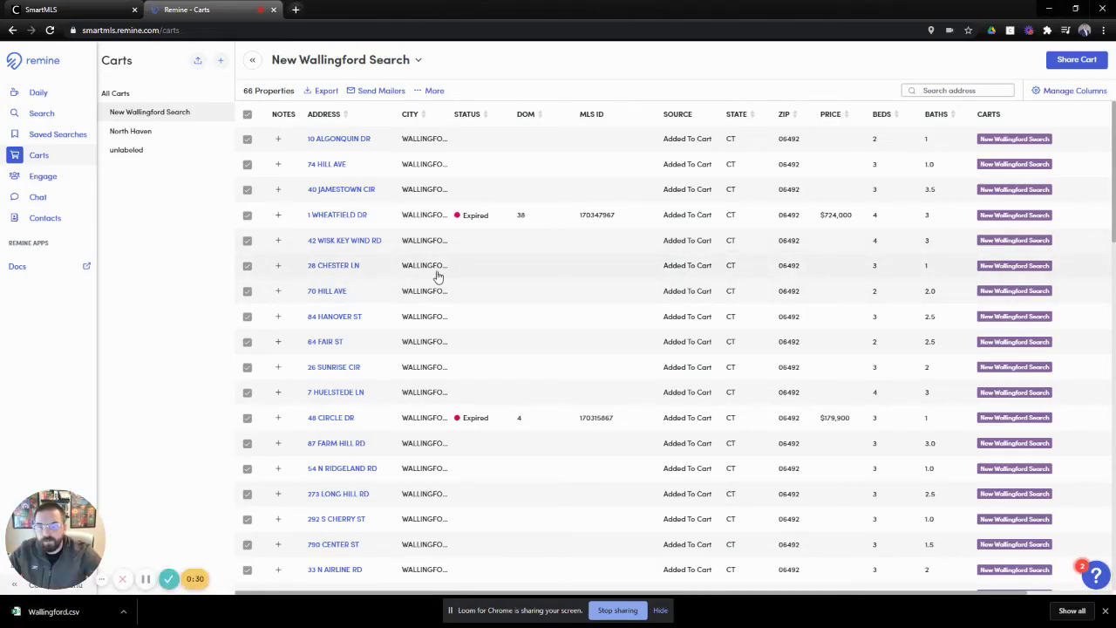
click(70, 611)
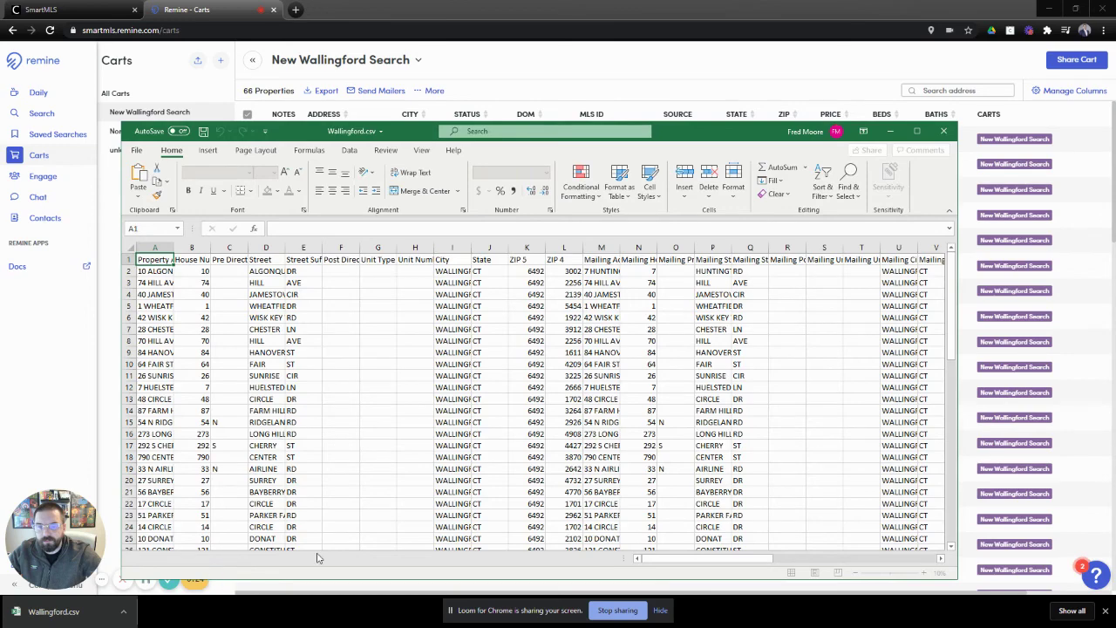
Reposition the Excel window and inspect the Estimated Value and Absentee Status columns.
drag(709, 137, 714, 35)
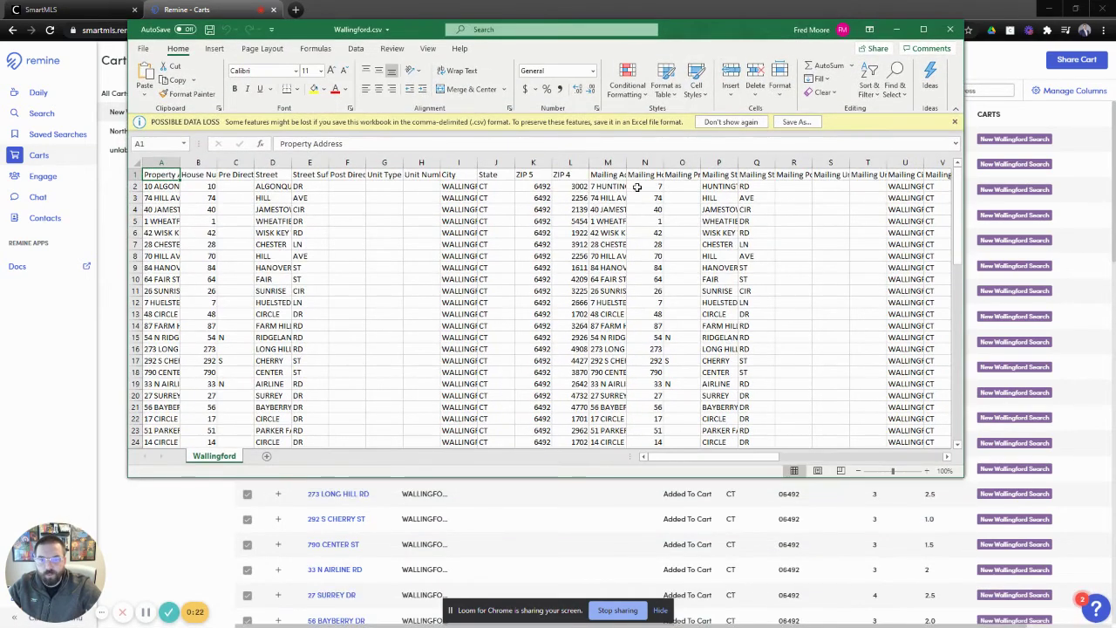
drag(648, 463, 785, 453)
click(569, 174)
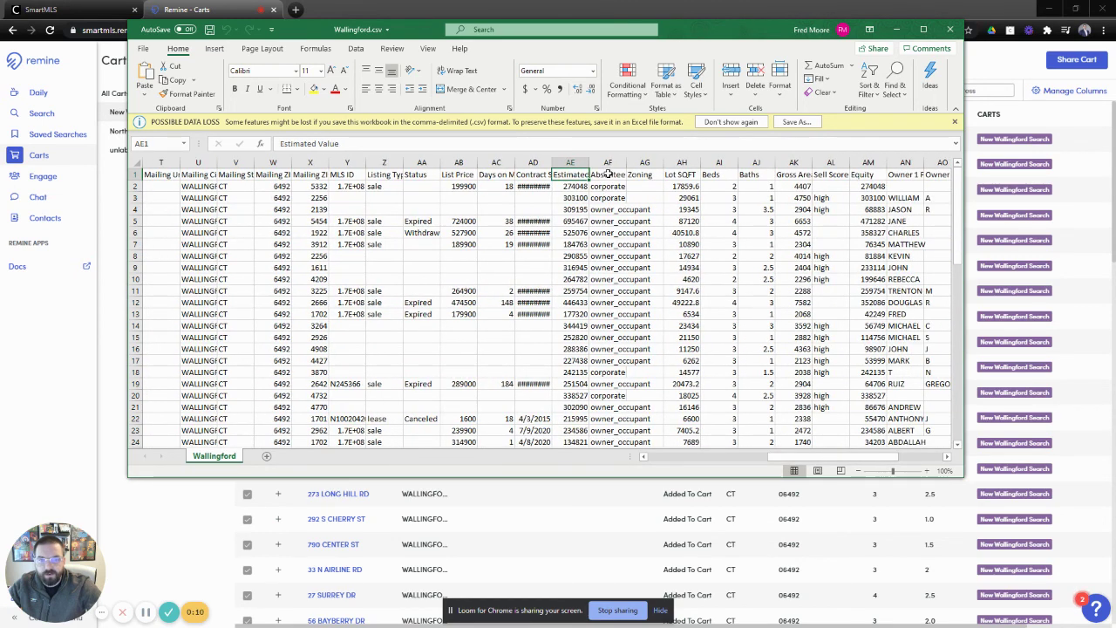
click(607, 175)
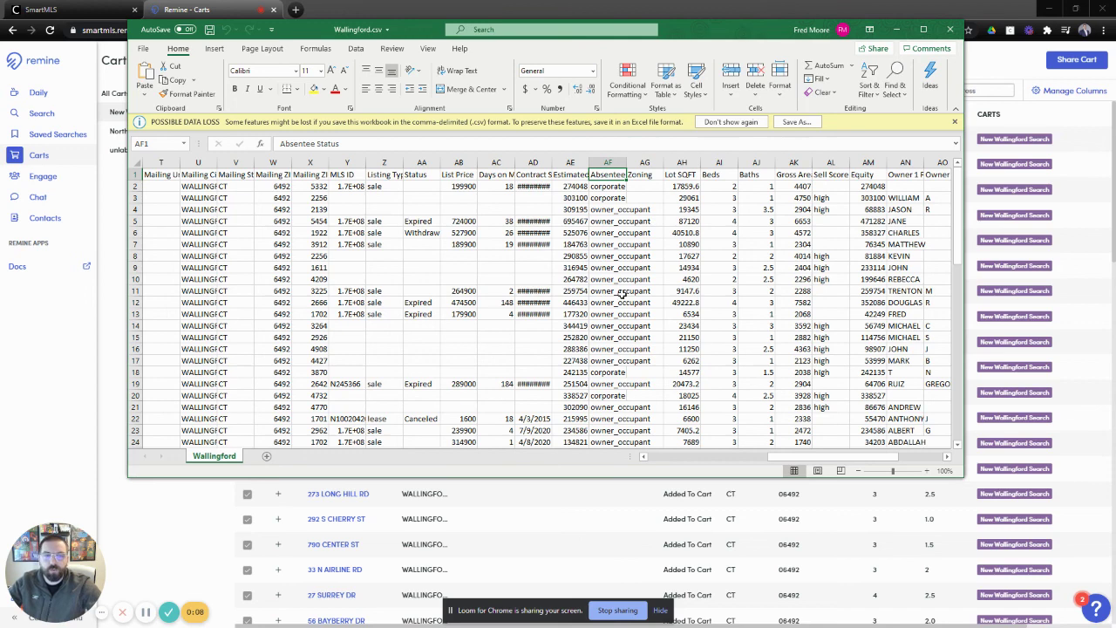